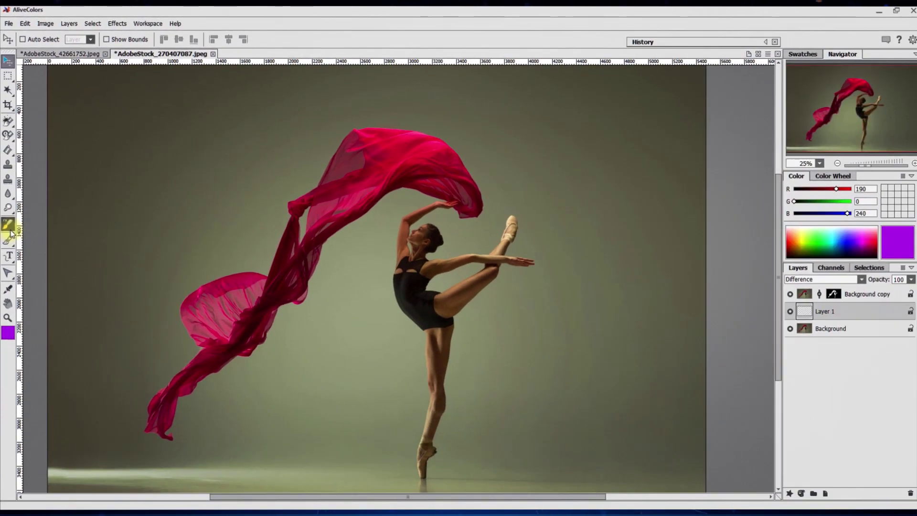
Step: Activate the FX Brush as a Veil Brush with size 1454 px, line width 8, strength 31 and count 1
{"action": "left_click", "coordinate": [11, 281]}
{"action": "left_click", "coordinate": [13, 39]}
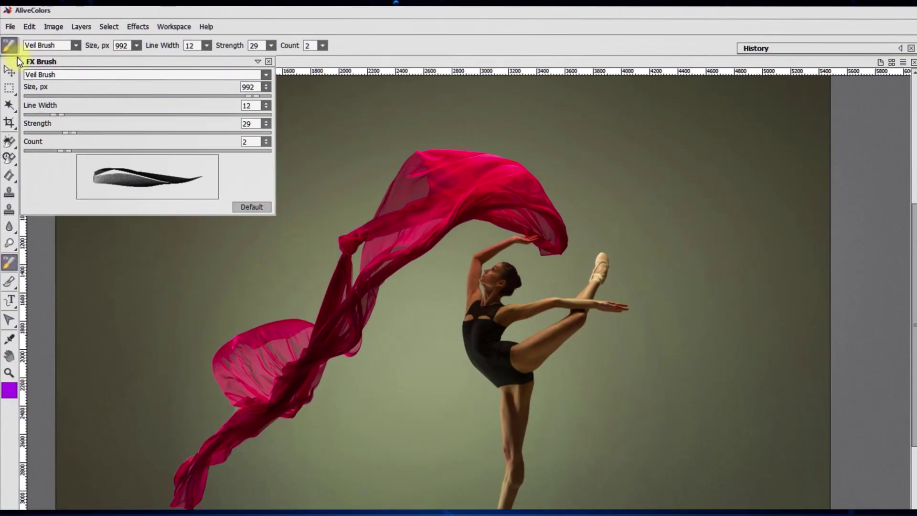
{"action": "left_click", "coordinate": [65, 39]}
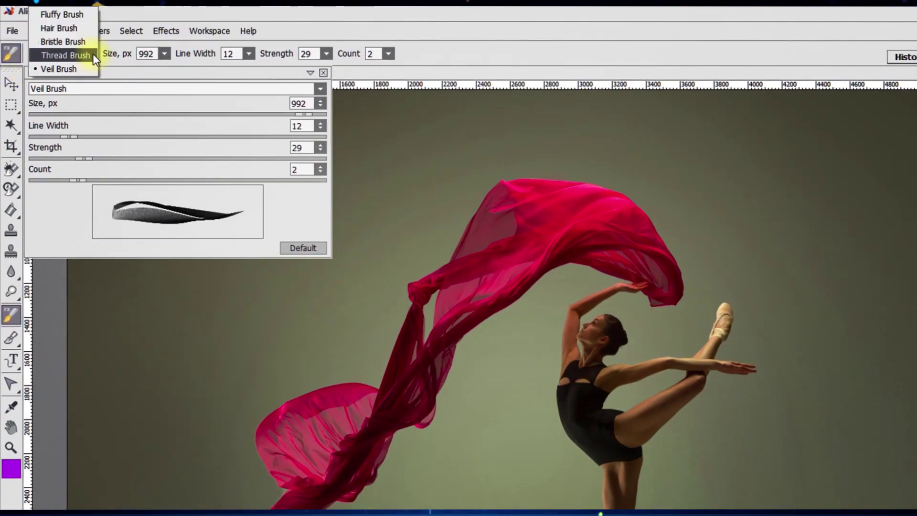
{"action": "left_click", "coordinate": [57, 68]}
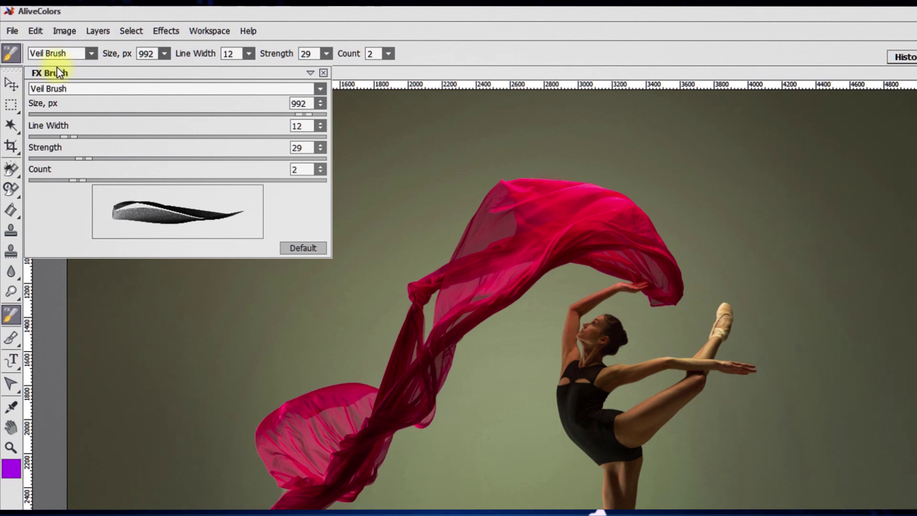
{"action": "left_click_drag", "start_coordinate": [304, 116], "coordinate": [303, 115]}
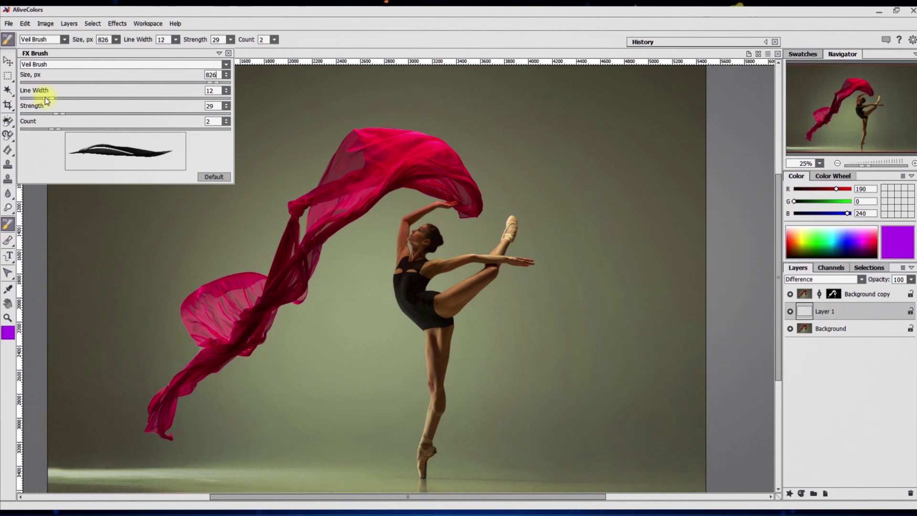
{"action": "left_click_drag", "start_coordinate": [45, 99], "coordinate": [62, 113]}
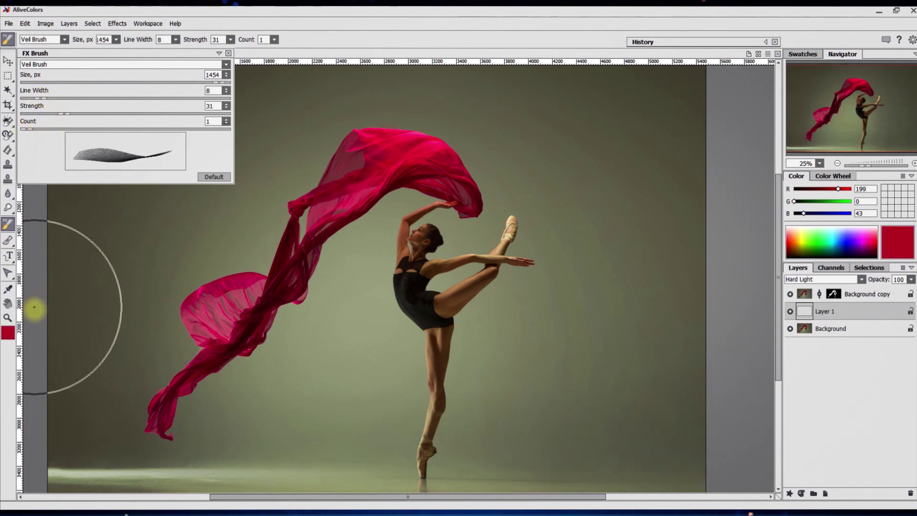
Step: Paint two red veil ribbons across the dancer photo, the second with size 1223 px and count 2
{"action": "mouse_move", "coordinate": [35, 307]}
{"action": "left_mouse_down"}
{"action": "mouse_move", "coordinate": [61, 353]}
{"action": "mouse_move", "coordinate": [358, 405]}
{"action": "mouse_move", "coordinate": [668, 98]}
{"action": "mouse_move", "coordinate": [628, 123]}
{"action": "mouse_move", "coordinate": [688, 66]}
{"action": "left_mouse_up"}
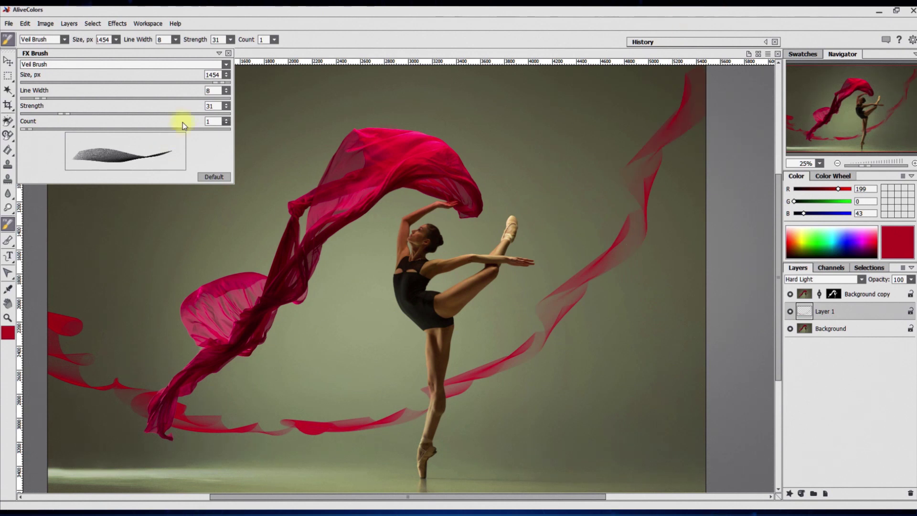
{"action": "left_click_drag", "start_coordinate": [218, 82], "coordinate": [216, 83]}
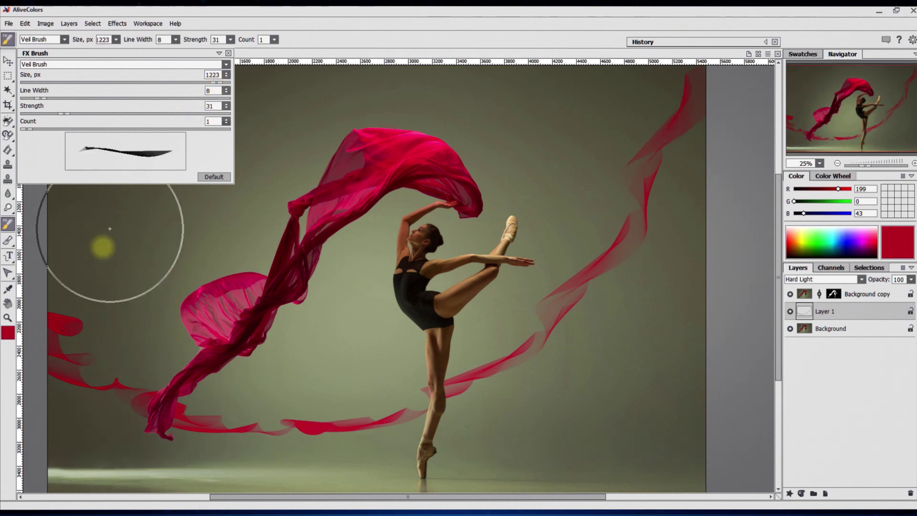
{"action": "left_click", "coordinate": [227, 119]}
{"action": "mouse_move", "coordinate": [30, 425]}
{"action": "left_mouse_down"}
{"action": "mouse_move", "coordinate": [112, 440]}
{"action": "mouse_move", "coordinate": [518, 329]}
{"action": "mouse_move", "coordinate": [716, 330]}
{"action": "left_mouse_up"}
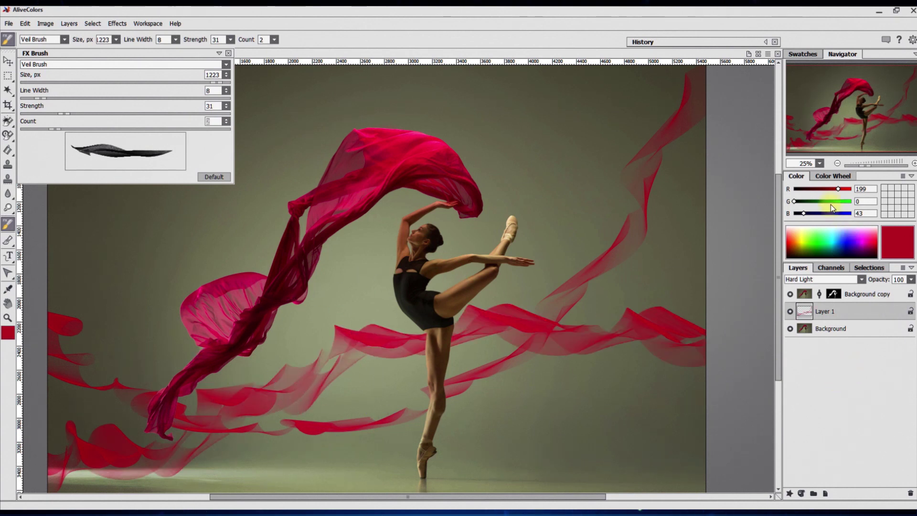
Step: Paint a pale yellow (248, 255, 193) veil ribbon with count 1 from the photo's lower right edge up past its top
{"action": "left_click", "coordinate": [805, 228]}
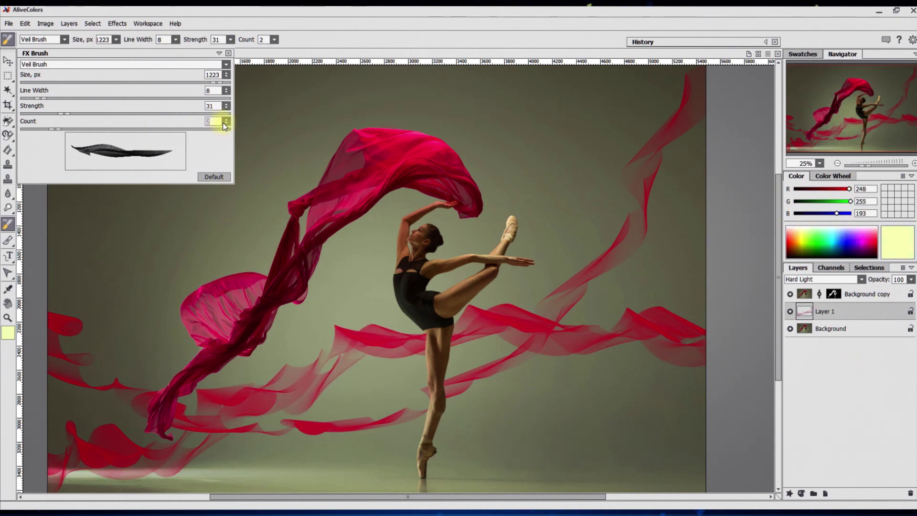
{"action": "left_click", "coordinate": [227, 78]}
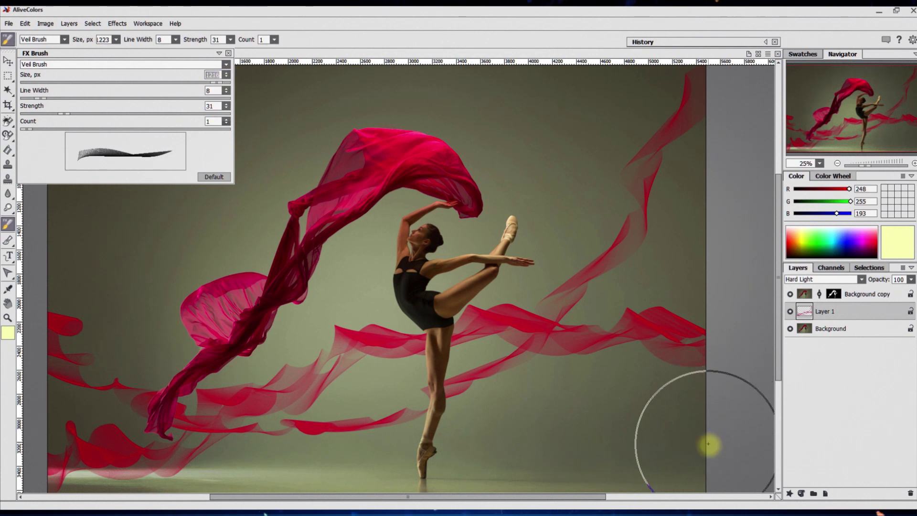
{"action": "mouse_move", "coordinate": [722, 439]}
{"action": "left_mouse_down"}
{"action": "mouse_move", "coordinate": [628, 454]}
{"action": "mouse_move", "coordinate": [453, 372]}
{"action": "mouse_move", "coordinate": [334, 12]}
{"action": "left_mouse_up"}
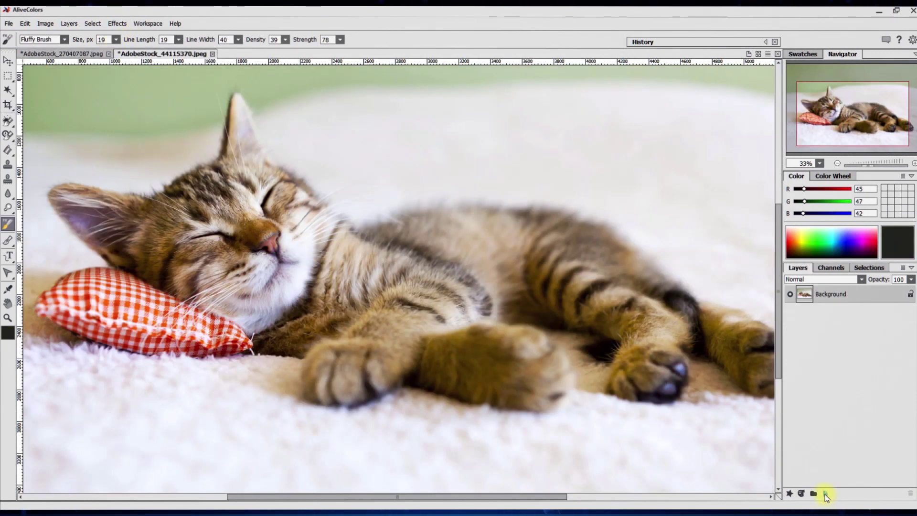
Step: Add a raster layer above the kitten photo and set the Fluffy Brush size to 28 px
{"action": "left_click", "coordinate": [826, 494]}
{"action": "left_click", "coordinate": [839, 465]}
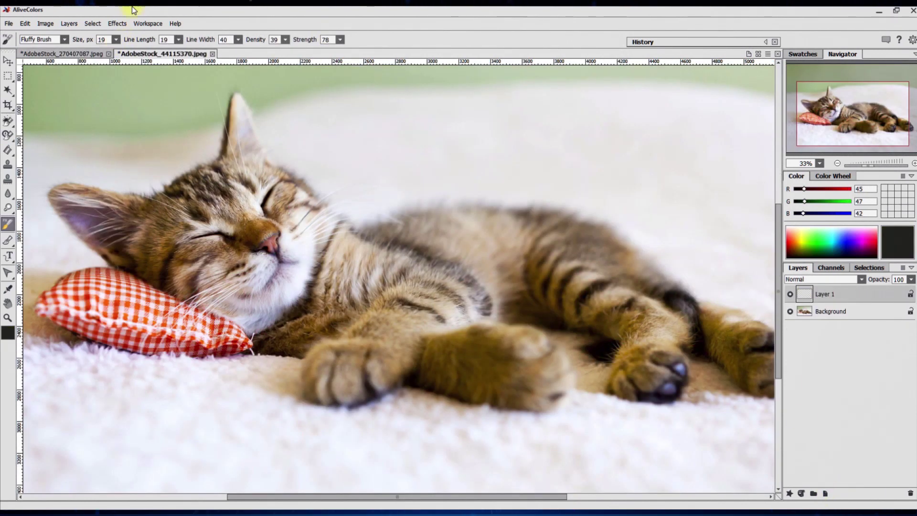
{"action": "left_click", "coordinate": [65, 40]}
{"action": "left_click", "coordinate": [65, 40]}
{"action": "left_click", "coordinate": [8, 39]}
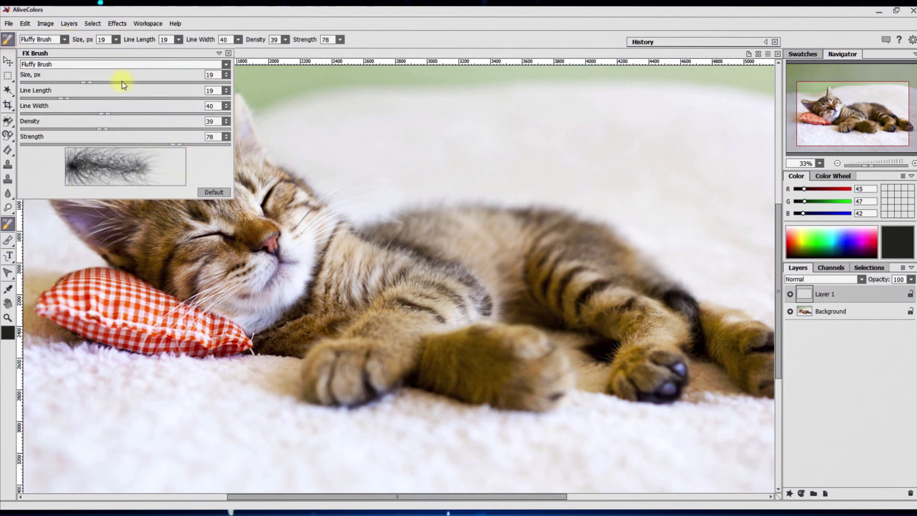
{"action": "left_click_drag", "start_coordinate": [87, 82], "coordinate": [100, 83]}
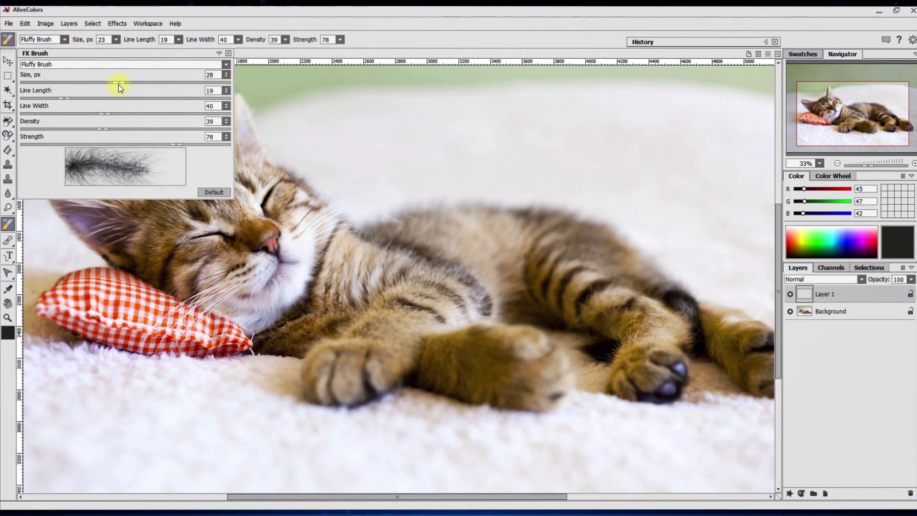
{"action": "left_click_drag", "start_coordinate": [120, 84], "coordinate": [119, 84]}
Step: Paint a tail shape around the kitten's front paw in a sampled near-black, and overlay a sampled brown stroke on a new raster layer
{"action": "left_click", "coordinate": [372, 391]}
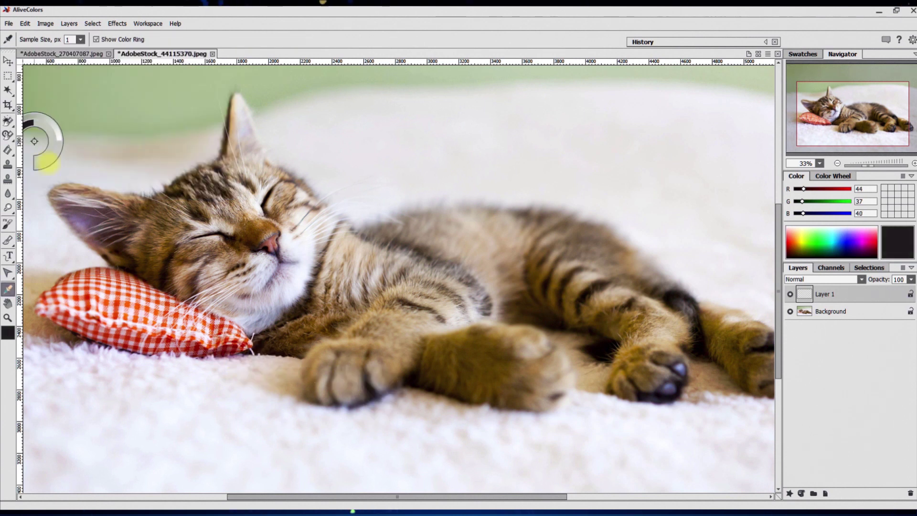
{"action": "mouse_move", "coordinate": [228, 365]}
{"action": "left_mouse_down"}
{"action": "mouse_move", "coordinate": [295, 371]}
{"action": "mouse_move", "coordinate": [316, 345]}
{"action": "mouse_move", "coordinate": [331, 344]}
{"action": "mouse_move", "coordinate": [375, 363]}
{"action": "mouse_move", "coordinate": [407, 401]}
{"action": "mouse_move", "coordinate": [493, 420]}
{"action": "left_mouse_up"}
{"action": "left_click", "coordinate": [825, 494]}
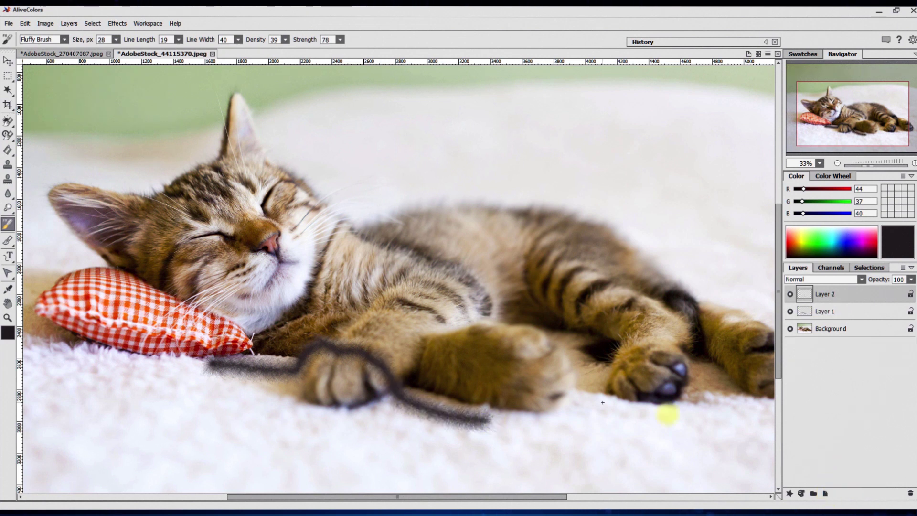
{"action": "left_click", "coordinate": [423, 392], "text": "alt"}
{"action": "mouse_move", "coordinate": [207, 362]}
{"action": "left_mouse_down"}
{"action": "mouse_move", "coordinate": [283, 365]}
{"action": "mouse_move", "coordinate": [319, 339]}
{"action": "mouse_move", "coordinate": [366, 345]}
{"action": "mouse_move", "coordinate": [392, 360]}
{"action": "mouse_move", "coordinate": [421, 397]}
{"action": "mouse_move", "coordinate": [458, 412]}
{"action": "left_mouse_up"}
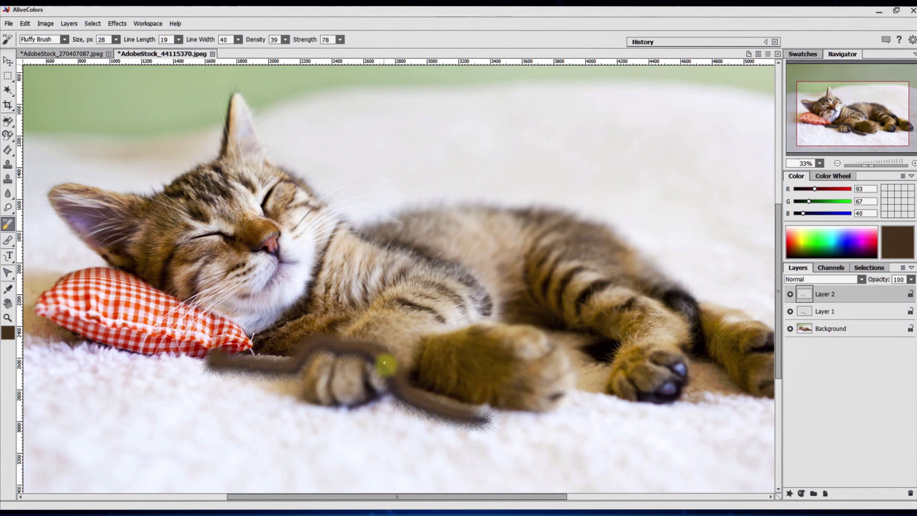
Step: Add another raster layer and paint fluffy white fur along the tail's upper side with a colour sampled from the blanket
{"action": "left_click", "coordinate": [825, 494]}
{"action": "left_click", "coordinate": [260, 423], "text": "alt"}
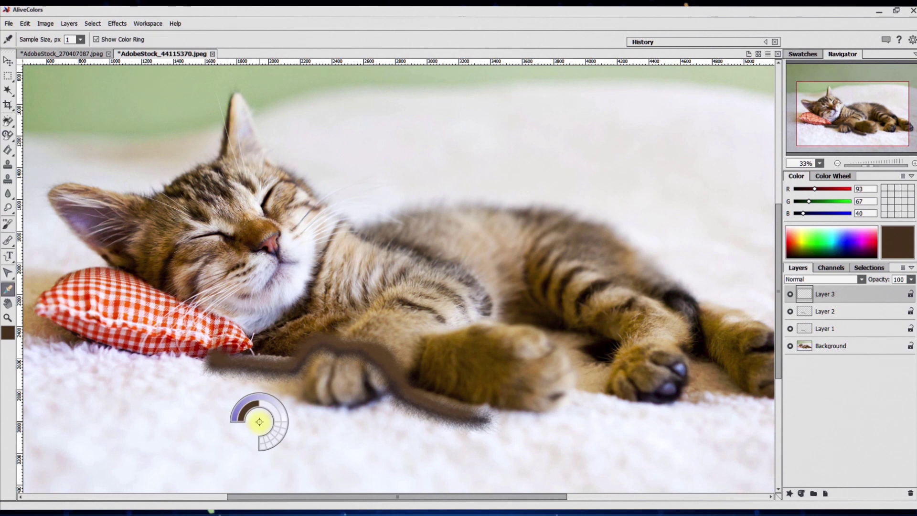
{"action": "mouse_move", "coordinate": [253, 356]}
{"action": "left_mouse_down"}
{"action": "mouse_move", "coordinate": [283, 355]}
{"action": "mouse_move", "coordinate": [321, 332]}
{"action": "mouse_move", "coordinate": [370, 334]}
{"action": "mouse_move", "coordinate": [428, 391]}
{"action": "mouse_move", "coordinate": [482, 405]}
{"action": "left_mouse_up"}
{"action": "mouse_move", "coordinate": [219, 348]}
{"action": "left_mouse_down"}
{"action": "mouse_move", "coordinate": [361, 333]}
{"action": "mouse_move", "coordinate": [443, 392]}
{"action": "mouse_move", "coordinate": [490, 408]}
{"action": "mouse_move", "coordinate": [413, 375]}
{"action": "mouse_move", "coordinate": [442, 393]}
{"action": "left_mouse_up"}
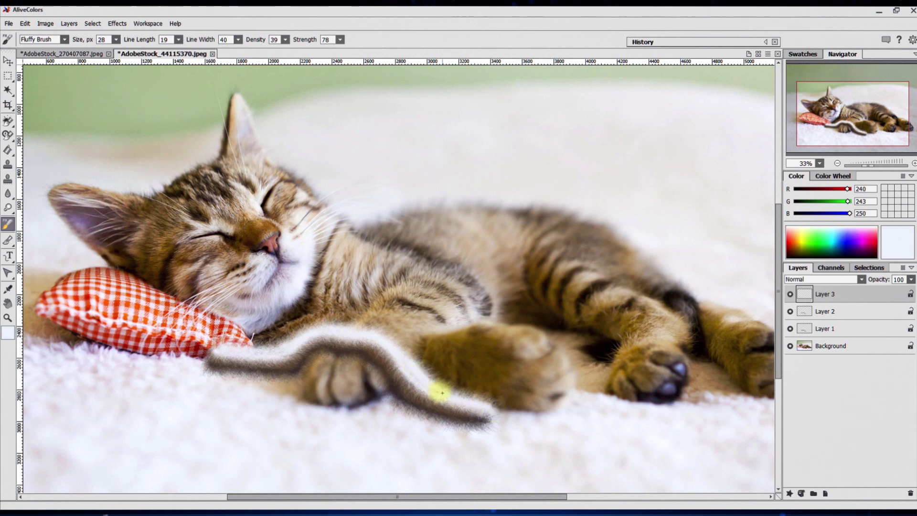
Step: Add a raster layer beneath Layer 3 and paint the tail's upper edge with sampled light grey and tan fur
{"action": "left_click", "coordinate": [825, 493]}
{"action": "left_click", "coordinate": [840, 462]}
{"action": "left_click_drag", "start_coordinate": [825, 294], "coordinate": [822, 318]}
{"action": "left_click", "coordinate": [223, 343], "text": "alt"}
{"action": "mouse_move", "coordinate": [352, 324]}
{"action": "left_mouse_down"}
{"action": "mouse_move", "coordinate": [390, 333]}
{"action": "mouse_move", "coordinate": [470, 395]}
{"action": "left_mouse_up"}
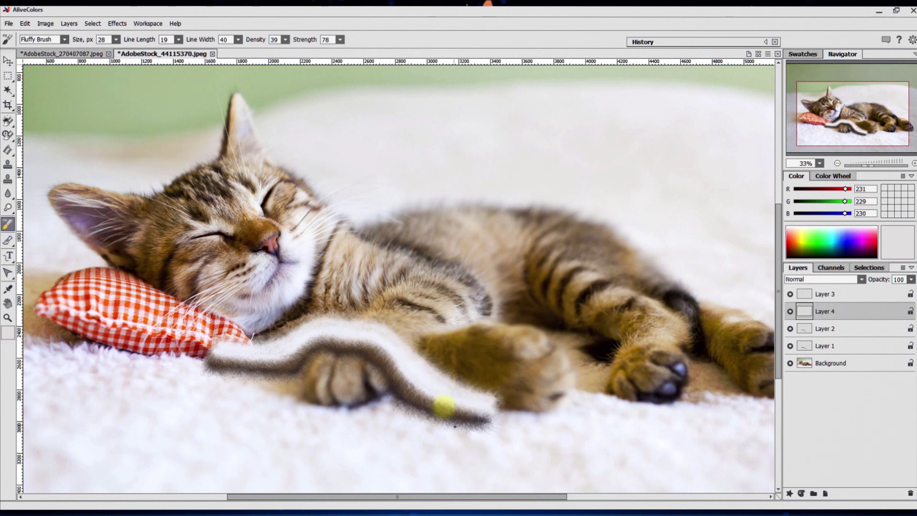
{"action": "left_click", "coordinate": [282, 390], "text": "alt"}
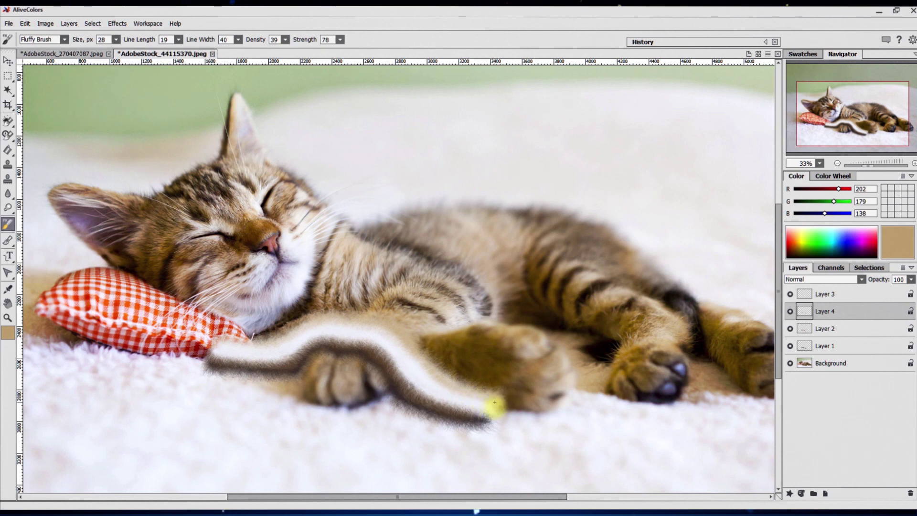
Step: Paint sampled dark brown stripes across the tail on a new raster layer with a 15 px brush, and sample light beige fur colour
{"action": "left_click", "coordinate": [392, 323], "text": "alt"}
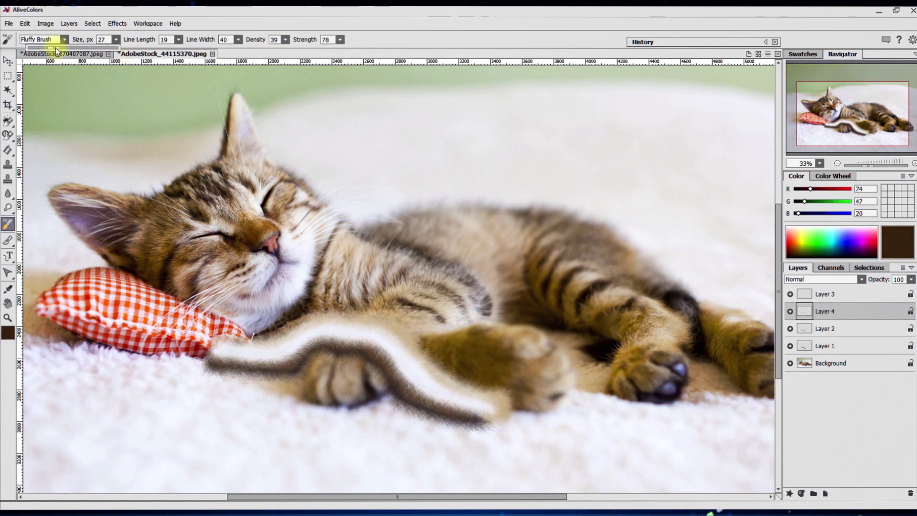
{"action": "left_click", "coordinate": [825, 494]}
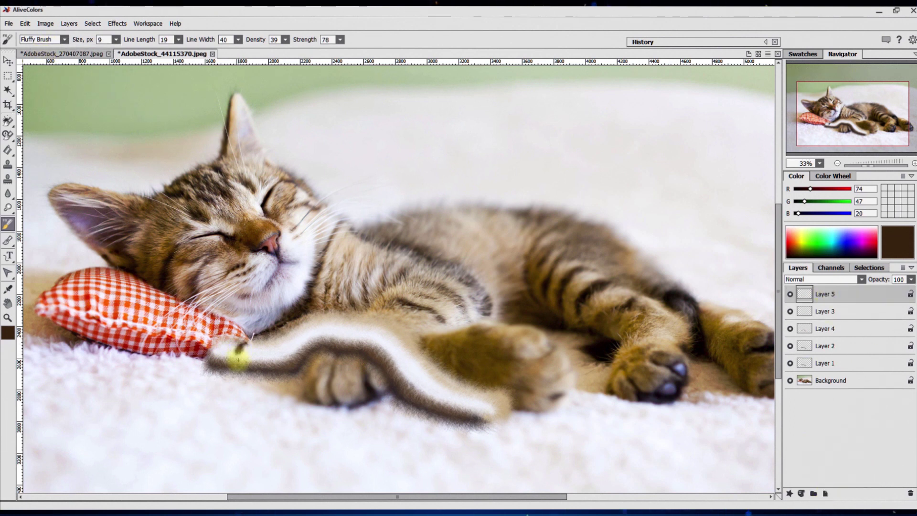
{"action": "key", "text": "ctrl+z"}
{"action": "left_click", "coordinate": [116, 40]}
{"action": "left_click_drag", "start_coordinate": [234, 356], "coordinate": [250, 344]}
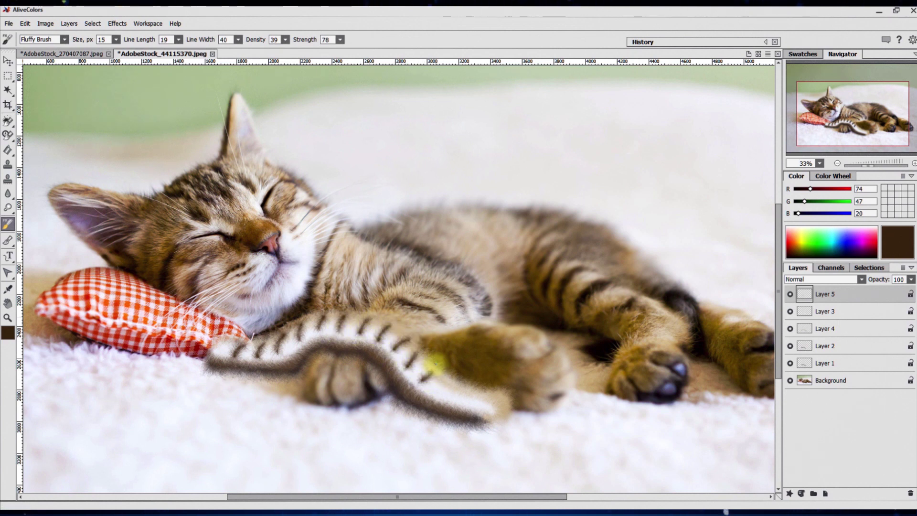
{"action": "left_click", "coordinate": [440, 298], "text": "alt"}
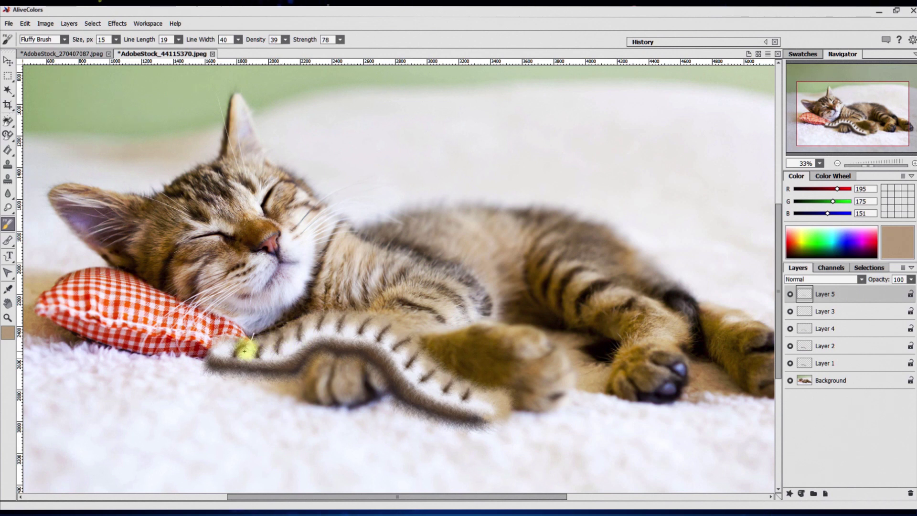
{"action": "left_click", "coordinate": [494, 397], "text": "alt"}
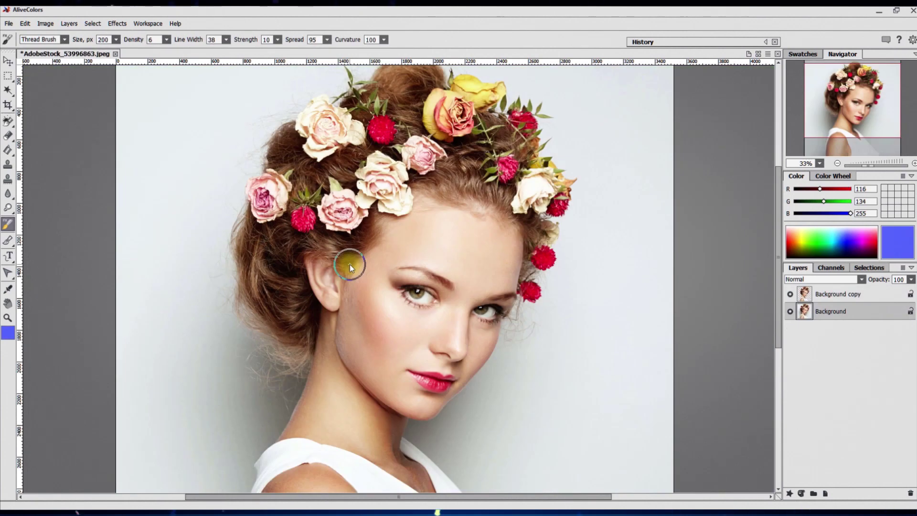
Step: Add a raster layer above the portrait's Background layer and choose the Hair Brush with size 500 px
{"action": "left_click", "coordinate": [824, 493]}
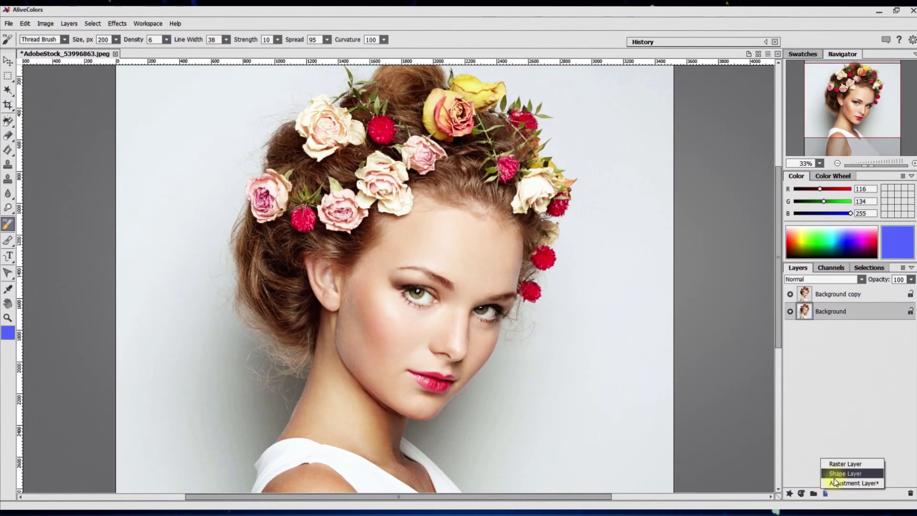
{"action": "left_click", "coordinate": [843, 463]}
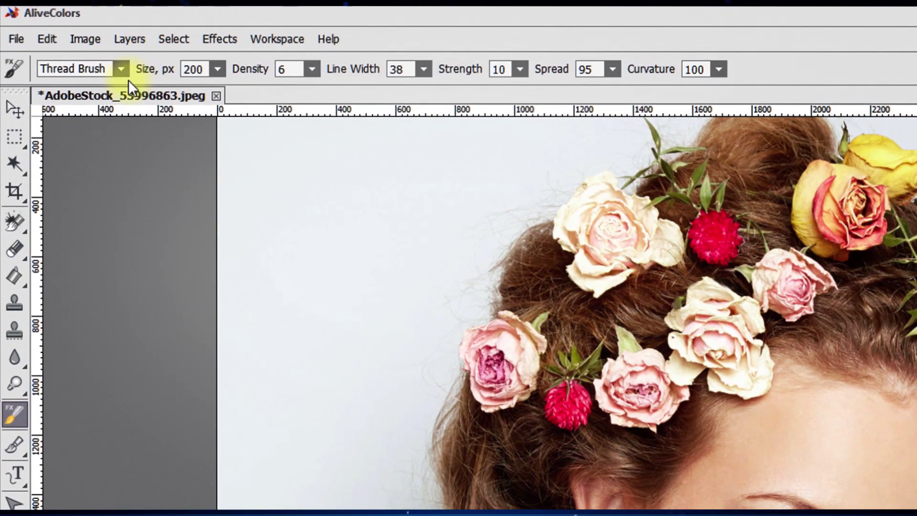
{"action": "left_click", "coordinate": [121, 68]}
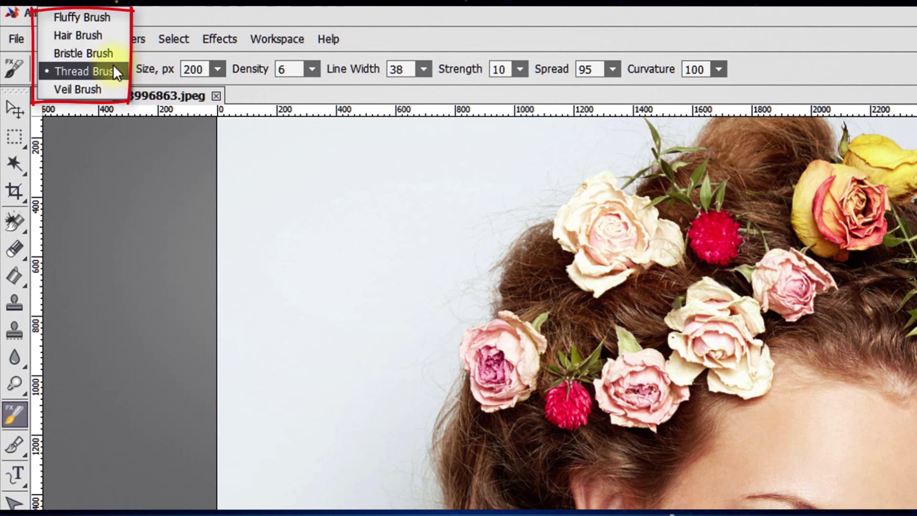
{"action": "left_click", "coordinate": [96, 35]}
{"action": "right_click", "coordinate": [420, 422]}
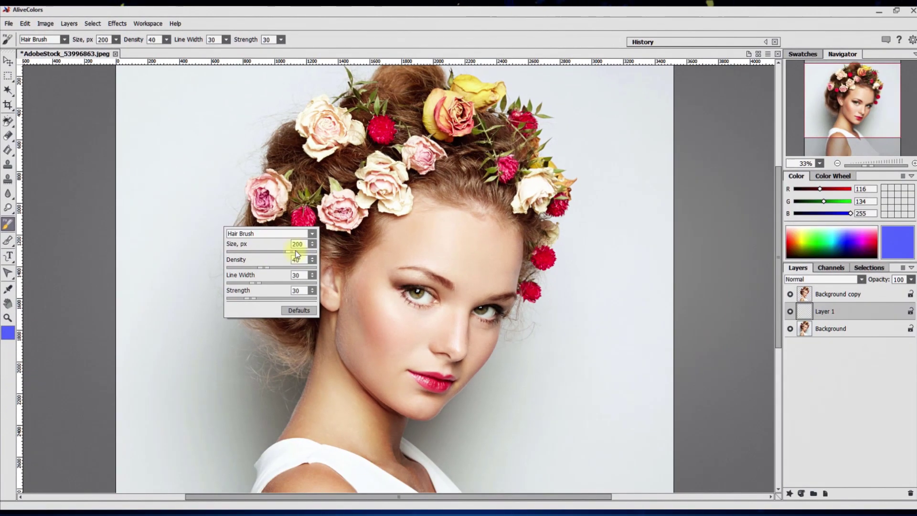
Step: Paint blue hair-like strokes around the outline of the woman's head, neck and shoulders
{"action": "left_click", "coordinate": [239, 171]}
{"action": "mouse_move", "coordinate": [239, 162]}
{"action": "left_mouse_down"}
{"action": "mouse_move", "coordinate": [221, 296]}
{"action": "mouse_move", "coordinate": [213, 231]}
{"action": "mouse_move", "coordinate": [270, 122]}
{"action": "mouse_move", "coordinate": [415, 72]}
{"action": "mouse_move", "coordinate": [569, 210]}
{"action": "mouse_move", "coordinate": [487, 378]}
{"action": "mouse_move", "coordinate": [506, 506]}
{"action": "left_mouse_up"}
{"action": "mouse_move", "coordinate": [259, 408]}
{"action": "left_mouse_down"}
{"action": "mouse_move", "coordinate": [214, 481]}
{"action": "mouse_move", "coordinate": [215, 460]}
{"action": "left_mouse_up"}
Step: Paint bright green (92, 255, 62) hair-like strokes along the outside of the blue outline on a new raster layer
{"action": "left_click", "coordinate": [816, 235]}
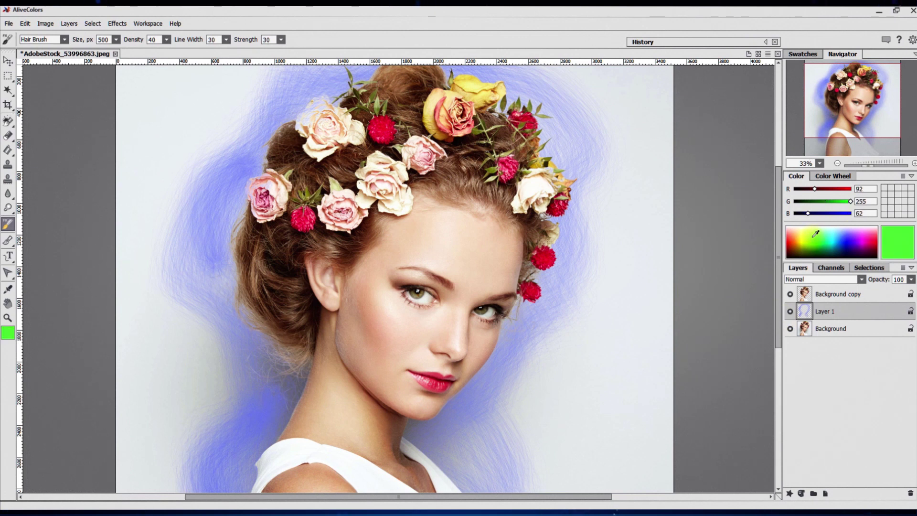
{"action": "left_click", "coordinate": [825, 493]}
{"action": "mouse_move", "coordinate": [570, 351]}
{"action": "left_mouse_down"}
{"action": "mouse_move", "coordinate": [553, 333]}
{"action": "mouse_move", "coordinate": [487, 418]}
{"action": "mouse_move", "coordinate": [550, 415]}
{"action": "mouse_move", "coordinate": [532, 344]}
{"action": "mouse_move", "coordinate": [614, 161]}
{"action": "mouse_move", "coordinate": [526, 60]}
{"action": "mouse_move", "coordinate": [524, 76]}
{"action": "mouse_move", "coordinate": [276, 70]}
{"action": "mouse_move", "coordinate": [161, 200]}
{"action": "mouse_move", "coordinate": [271, 78]}
{"action": "mouse_move", "coordinate": [174, 222]}
{"action": "mouse_move", "coordinate": [223, 340]}
{"action": "mouse_move", "coordinate": [189, 421]}
{"action": "mouse_move", "coordinate": [204, 492]}
{"action": "left_mouse_up"}
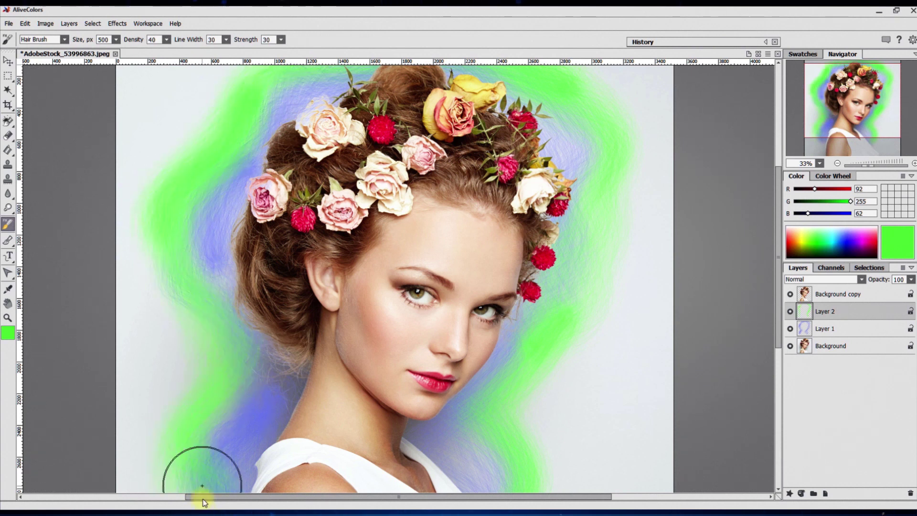
Step: Switch to the Bristle Brush with line width 41 and density 13, and choose yellow-green (221, 255, 62) as the colour
{"action": "left_click", "coordinate": [64, 39]}
{"action": "left_click", "coordinate": [58, 48]}
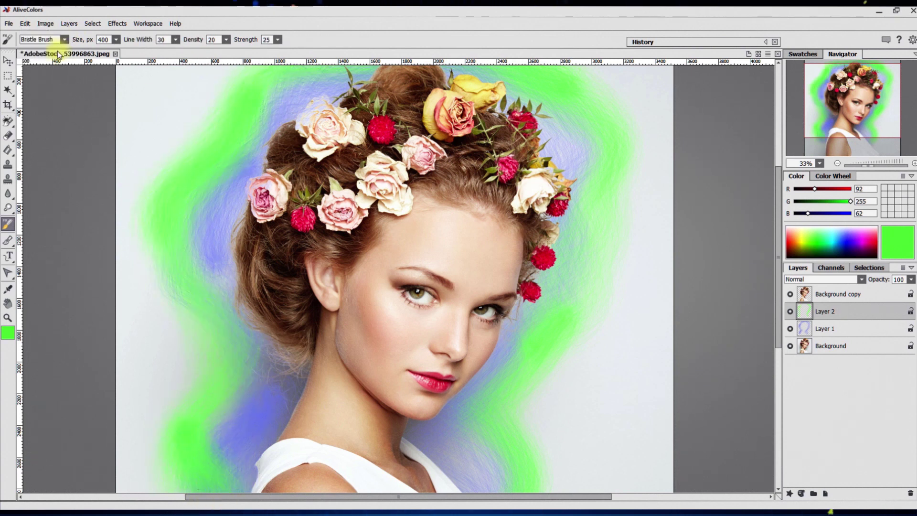
{"action": "left_click", "coordinate": [17, 39]}
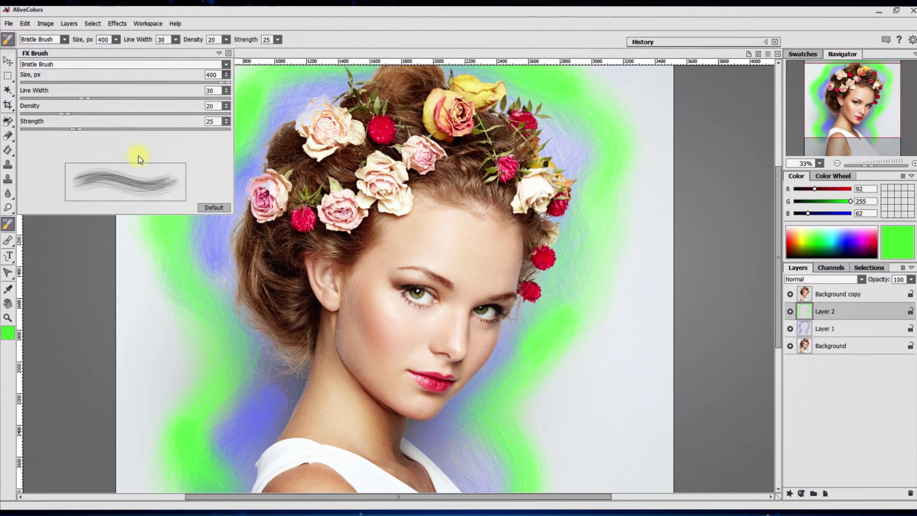
{"action": "mouse_move", "coordinate": [65, 113]}
{"action": "left_mouse_down"}
{"action": "mouse_move", "coordinate": [50, 113]}
{"action": "mouse_move", "coordinate": [106, 99]}
{"action": "left_mouse_up"}
{"action": "left_click", "coordinate": [805, 237]}
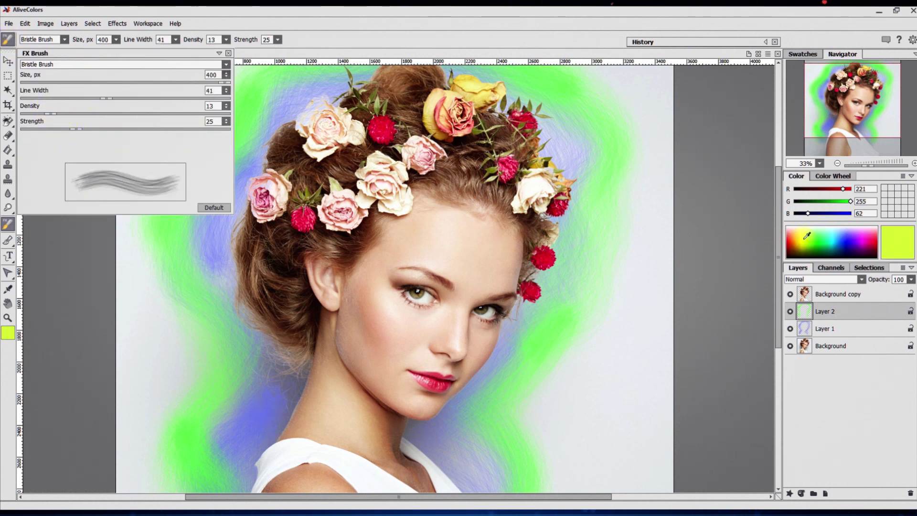
Step: Paint yellow-green bristle strokes outside the green outline and beside the neck on a new raster layer
{"action": "left_click", "coordinate": [825, 494]}
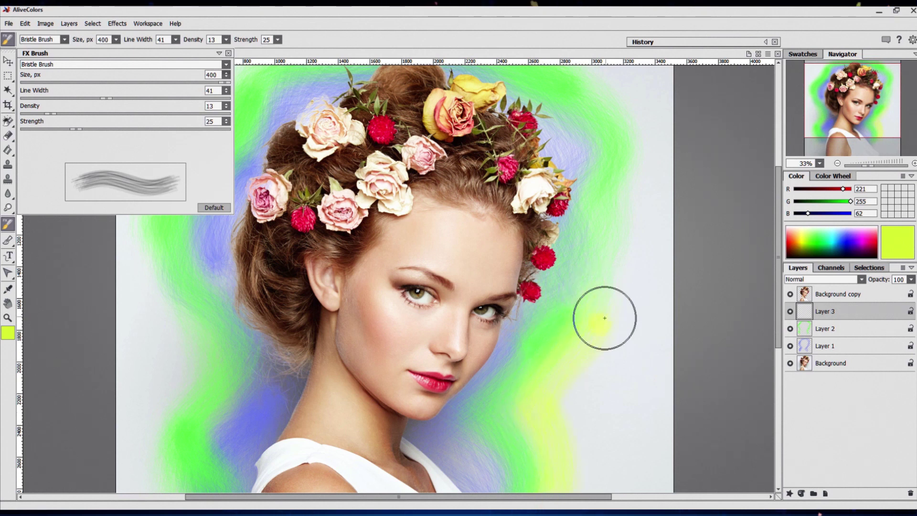
{"action": "left_click", "coordinate": [219, 53]}
{"action": "mouse_move", "coordinate": [228, 79]}
{"action": "left_mouse_down"}
{"action": "mouse_move", "coordinate": [139, 189]}
{"action": "mouse_move", "coordinate": [207, 356]}
{"action": "mouse_move", "coordinate": [178, 375]}
{"action": "mouse_move", "coordinate": [169, 455]}
{"action": "mouse_move", "coordinate": [223, 103]}
{"action": "left_mouse_up"}
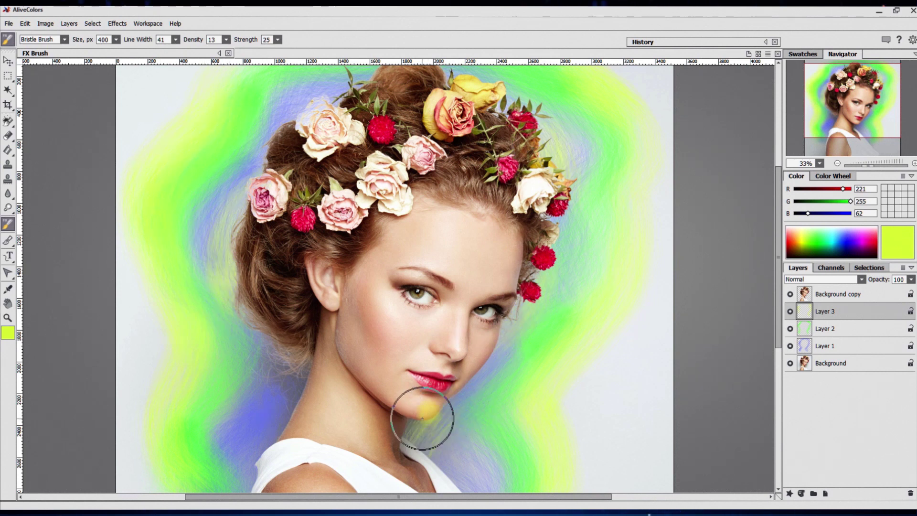
{"action": "mouse_move", "coordinate": [297, 430]}
{"action": "left_mouse_down"}
{"action": "mouse_move", "coordinate": [268, 455]}
{"action": "mouse_move", "coordinate": [205, 472]}
{"action": "mouse_move", "coordinate": [227, 471]}
{"action": "mouse_move", "coordinate": [217, 420]}
{"action": "left_mouse_up"}
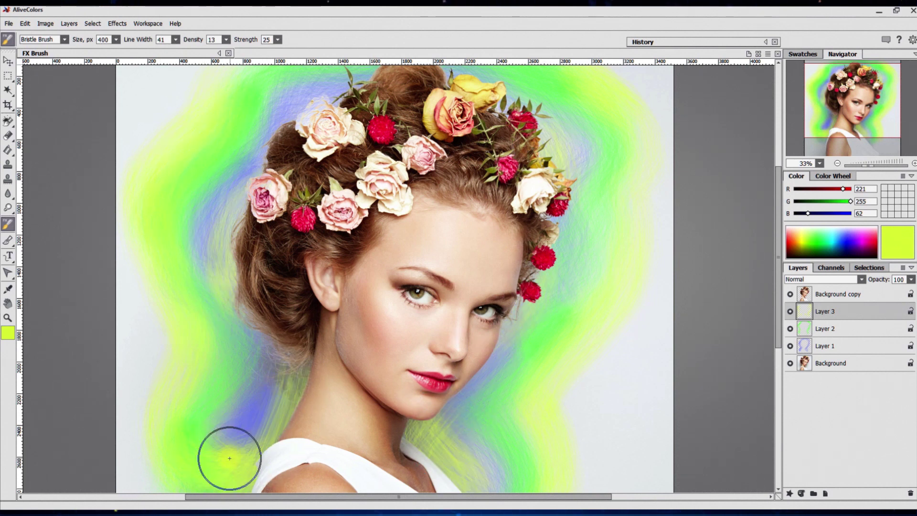
Step: Switch to the Thread Brush, choose red (255, 99, 62) and add a raster layer directly above the Background layer
{"action": "left_click", "coordinate": [64, 39]}
{"action": "left_click", "coordinate": [53, 53]}
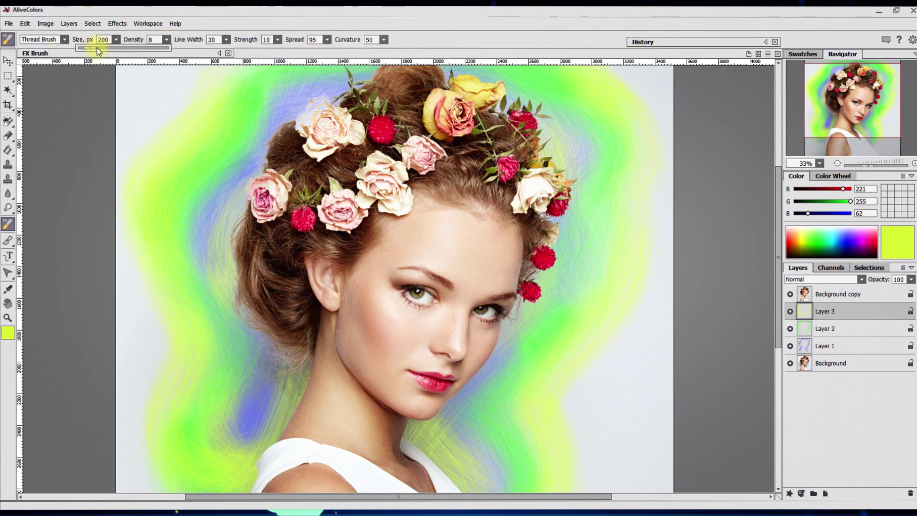
{"action": "left_click", "coordinate": [798, 235]}
{"action": "left_click", "coordinate": [789, 241]}
{"action": "left_click", "coordinate": [825, 493]}
{"action": "left_click", "coordinate": [839, 463]}
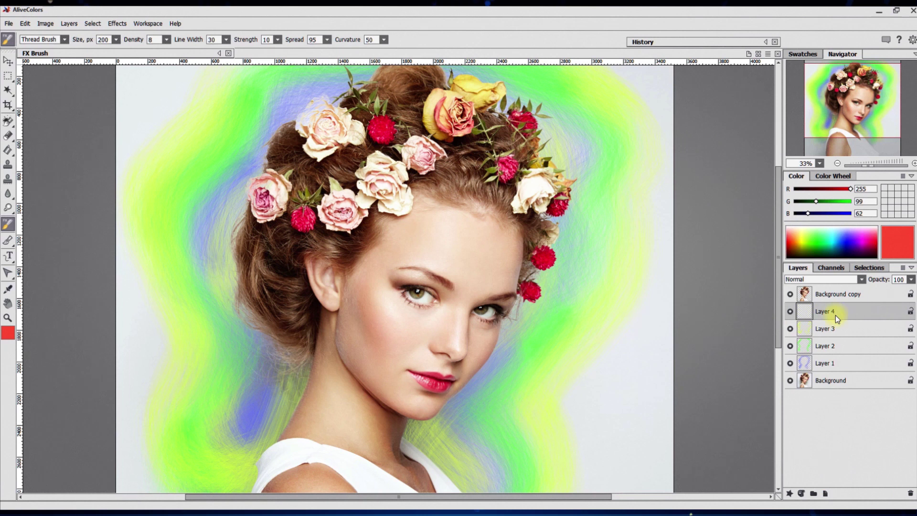
{"action": "left_click_drag", "start_coordinate": [835, 311], "coordinate": [833, 364]}
Step: Paint red thread strokes along the lower right side of the backdrop and add yellow (230, 255, 77) strokes over them
{"action": "mouse_move", "coordinate": [661, 319]}
{"action": "left_mouse_down"}
{"action": "mouse_move", "coordinate": [607, 413]}
{"action": "mouse_move", "coordinate": [592, 394]}
{"action": "mouse_move", "coordinate": [644, 473]}
{"action": "mouse_move", "coordinate": [661, 351]}
{"action": "mouse_move", "coordinate": [577, 391]}
{"action": "mouse_move", "coordinate": [662, 255]}
{"action": "mouse_move", "coordinate": [662, 207]}
{"action": "left_mouse_up"}
{"action": "left_click", "coordinate": [791, 237]}
{"action": "left_click", "coordinate": [788, 246]}
{"action": "left_click", "coordinate": [788, 243]}
{"action": "mouse_move", "coordinate": [668, 363]}
{"action": "left_mouse_down"}
{"action": "mouse_move", "coordinate": [654, 426]}
{"action": "mouse_move", "coordinate": [619, 473]}
{"action": "mouse_move", "coordinate": [568, 486]}
{"action": "mouse_move", "coordinate": [557, 375]}
{"action": "mouse_move", "coordinate": [562, 405]}
{"action": "mouse_move", "coordinate": [673, 230]}
{"action": "mouse_move", "coordinate": [667, 178]}
{"action": "left_mouse_up"}
{"action": "left_click", "coordinate": [802, 237]}
{"action": "mouse_move", "coordinate": [668, 364]}
{"action": "left_mouse_down"}
{"action": "mouse_move", "coordinate": [622, 454]}
{"action": "mouse_move", "coordinate": [592, 392]}
{"action": "mouse_move", "coordinate": [596, 453]}
{"action": "mouse_move", "coordinate": [677, 335]}
{"action": "mouse_move", "coordinate": [666, 490]}
{"action": "left_mouse_up"}
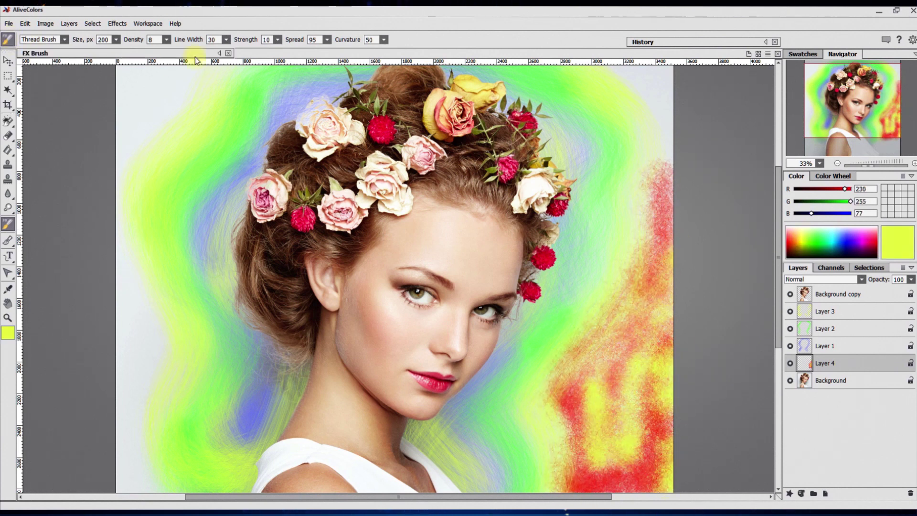
Step: Set the Thread Brush to spread 100, curvature 100, density 4 and line width 39
{"action": "left_click", "coordinate": [219, 53]}
{"action": "mouse_move", "coordinate": [127, 162]}
{"action": "left_mouse_down"}
{"action": "mouse_move", "coordinate": [227, 160]}
{"action": "mouse_move", "coordinate": [229, 145]}
{"action": "left_mouse_up"}
{"action": "left_click_drag", "start_coordinate": [38, 98], "coordinate": [32, 98]}
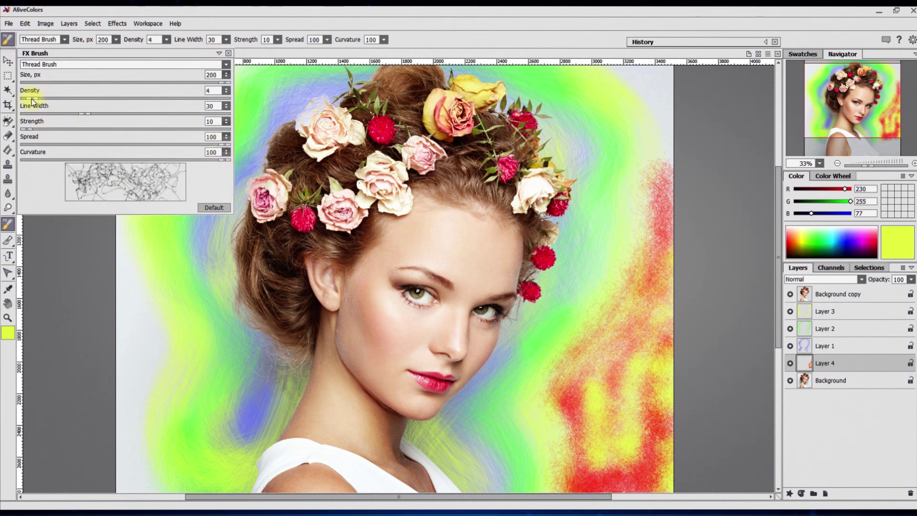
{"action": "left_click_drag", "start_coordinate": [88, 113], "coordinate": [93, 115]}
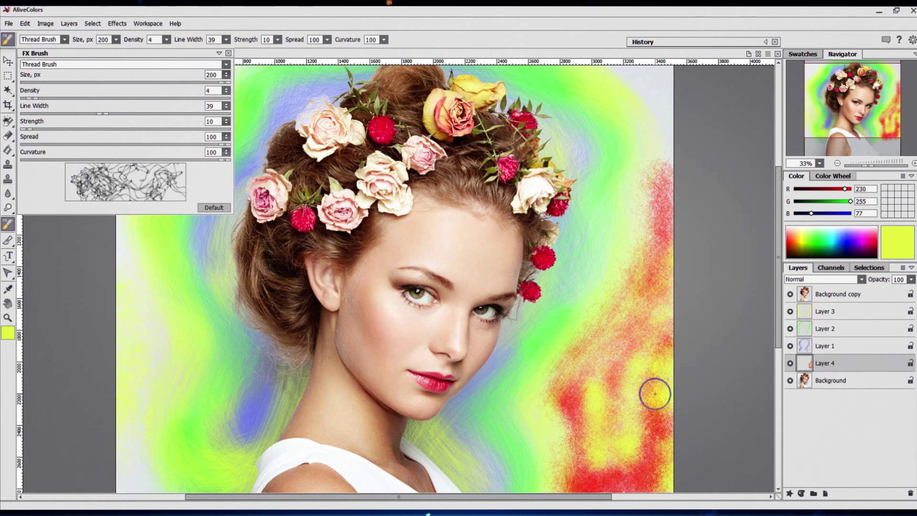
Step: Paint yellow threads over the red area, then blue (85, 85, 255) threads up the right edge of the portrait
{"action": "mouse_move", "coordinate": [658, 399]}
{"action": "left_mouse_down"}
{"action": "mouse_move", "coordinate": [655, 478]}
{"action": "mouse_move", "coordinate": [576, 480]}
{"action": "left_mouse_up"}
{"action": "left_click", "coordinate": [846, 237]}
{"action": "mouse_move", "coordinate": [587, 405]}
{"action": "left_mouse_down"}
{"action": "mouse_move", "coordinate": [661, 293]}
{"action": "mouse_move", "coordinate": [618, 491]}
{"action": "mouse_move", "coordinate": [665, 317]}
{"action": "mouse_move", "coordinate": [675, 135]}
{"action": "mouse_move", "coordinate": [675, 151]}
{"action": "mouse_move", "coordinate": [552, 123]}
{"action": "mouse_move", "coordinate": [609, 94]}
{"action": "left_mouse_up"}
{"action": "scroll", "coordinate": [675, 174], "scroll_direction": "up", "scroll_amount": 3}
Step: Paint blue thread strokes in the portrait's upper left corner and down its left edge
{"action": "left_click", "coordinate": [219, 53]}
{"action": "mouse_move", "coordinate": [264, 115]}
{"action": "left_mouse_down"}
{"action": "mouse_move", "coordinate": [220, 139]}
{"action": "mouse_move", "coordinate": [348, 108]}
{"action": "left_mouse_up"}
{"action": "right_click", "coordinate": [259, 326]}
{"action": "left_click_drag", "start_coordinate": [313, 314], "coordinate": [299, 315]}
{"action": "mouse_move", "coordinate": [227, 207]}
{"action": "left_mouse_down"}
{"action": "mouse_move", "coordinate": [249, 319]}
{"action": "mouse_move", "coordinate": [245, 375]}
{"action": "mouse_move", "coordinate": [276, 322]}
{"action": "left_mouse_up"}
{"action": "scroll", "coordinate": [262, 266], "scroll_direction": "down", "scroll_amount": 3}
{"action": "mouse_move", "coordinate": [262, 266]}
{"action": "left_mouse_down"}
{"action": "mouse_move", "coordinate": [254, 393]}
{"action": "mouse_move", "coordinate": [283, 434]}
{"action": "mouse_move", "coordinate": [248, 307]}
{"action": "left_mouse_up"}
{"action": "right_click", "coordinate": [291, 428]}
{"action": "left_click_drag", "start_coordinate": [346, 414], "coordinate": [390, 410]}
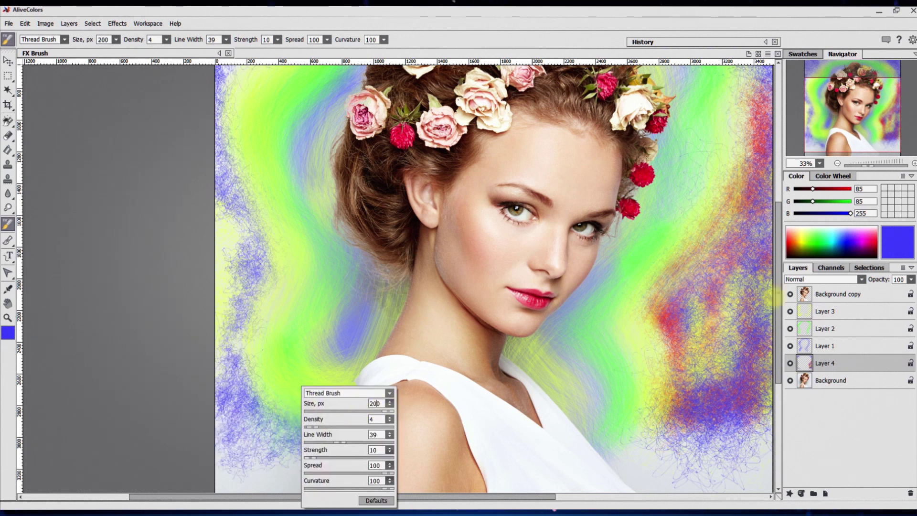
Step: Paint cyan (39, 245, 255) thread strokes from the lower left corner up the left side of the backdrop
{"action": "left_click", "coordinate": [832, 240]}
{"action": "mouse_move", "coordinate": [300, 478]}
{"action": "left_mouse_down"}
{"action": "mouse_move", "coordinate": [253, 487]}
{"action": "mouse_move", "coordinate": [314, 498]}
{"action": "mouse_move", "coordinate": [268, 321]}
{"action": "mouse_move", "coordinate": [328, 425]}
{"action": "mouse_move", "coordinate": [340, 307]}
{"action": "mouse_move", "coordinate": [362, 323]}
{"action": "left_mouse_up"}
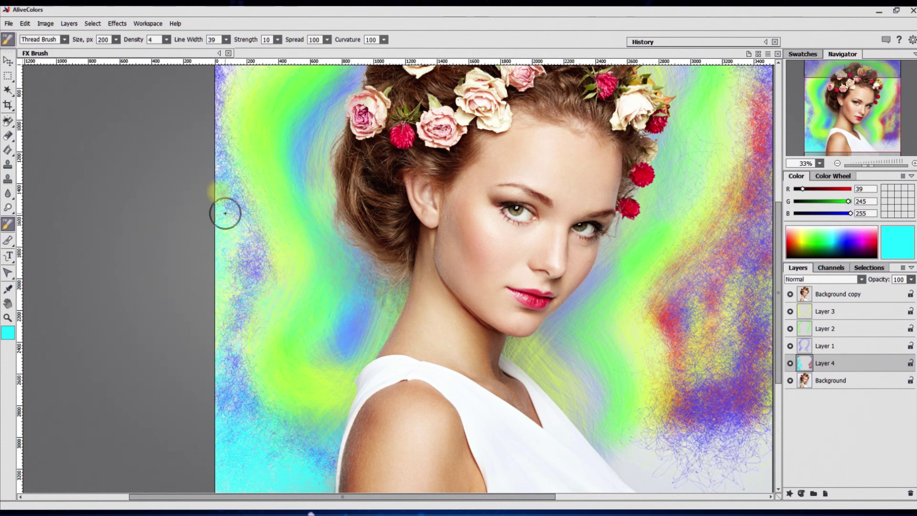
{"action": "left_click_drag", "start_coordinate": [829, 366], "coordinate": [836, 312]}
{"action": "left_click_drag", "start_coordinate": [839, 367], "coordinate": [840, 368]}
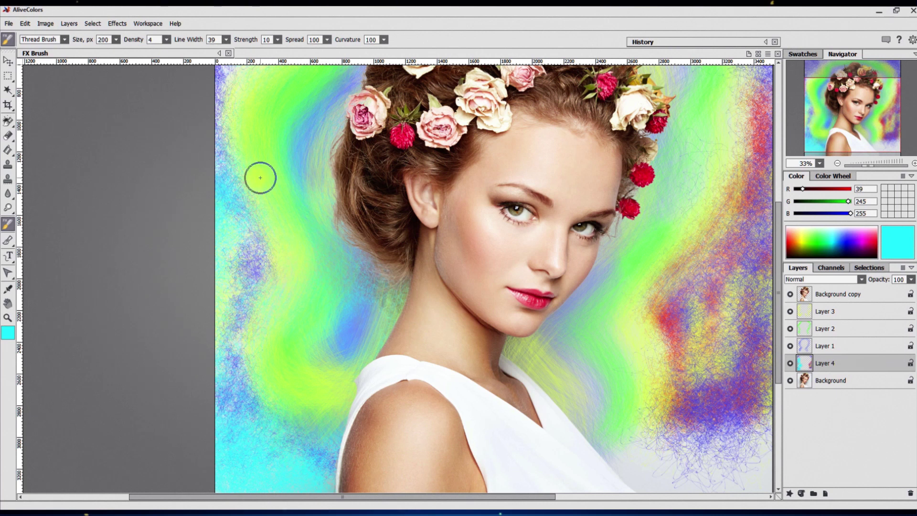
{"action": "left_click_drag", "start_coordinate": [254, 178], "coordinate": [290, 338]}
{"action": "left_click_drag", "start_coordinate": [251, 213], "coordinate": [364, 125]}
Step: Add a new raster layer and place it directly below the Background copy layer
{"action": "left_click", "coordinate": [825, 493]}
{"action": "left_click", "coordinate": [839, 465]}
{"action": "left_click_drag", "start_coordinate": [833, 365], "coordinate": [833, 308]}
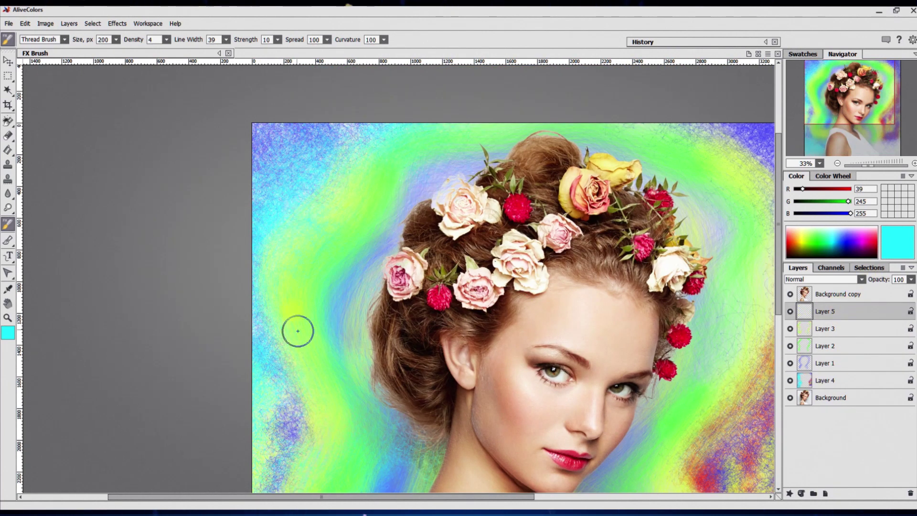
Step: Paint patches of dark red (216, 41, 0) threads at the lower left, left edge and upper left corner of the backdrop
{"action": "scroll", "coordinate": [368, 429], "scroll_direction": "down", "scroll_amount": 5}
{"action": "left_click", "coordinate": [792, 241]}
{"action": "left_click_drag", "start_coordinate": [790, 243], "coordinate": [789, 245]}
{"action": "mouse_move", "coordinate": [335, 441]}
{"action": "left_mouse_down"}
{"action": "mouse_move", "coordinate": [298, 436]}
{"action": "mouse_move", "coordinate": [233, 343]}
{"action": "mouse_move", "coordinate": [251, 263]}
{"action": "mouse_move", "coordinate": [248, 374]}
{"action": "mouse_move", "coordinate": [224, 407]}
{"action": "left_mouse_up"}
{"action": "left_click_drag", "start_coordinate": [278, 226], "coordinate": [237, 374]}
{"action": "mouse_move", "coordinate": [260, 184]}
{"action": "left_mouse_down"}
{"action": "mouse_move", "coordinate": [342, 102]}
{"action": "mouse_move", "coordinate": [356, 117]}
{"action": "left_mouse_up"}
Step: Paint red threads in the portrait's lower right corner and surround them with light blue (15, 221, 255) threads
{"action": "key", "text": "ctrl+minus"}
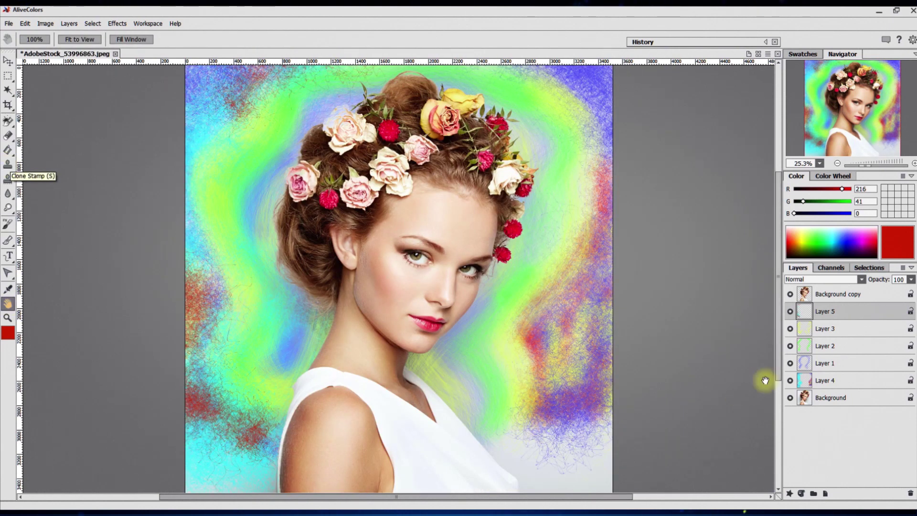
{"action": "left_click", "coordinate": [8, 224]}
{"action": "mouse_move", "coordinate": [609, 425]}
{"action": "left_mouse_down"}
{"action": "mouse_move", "coordinate": [596, 466]}
{"action": "mouse_move", "coordinate": [563, 479]}
{"action": "left_mouse_up"}
{"action": "left_click", "coordinate": [832, 232]}
{"action": "left_click_drag", "start_coordinate": [604, 399], "coordinate": [550, 492]}
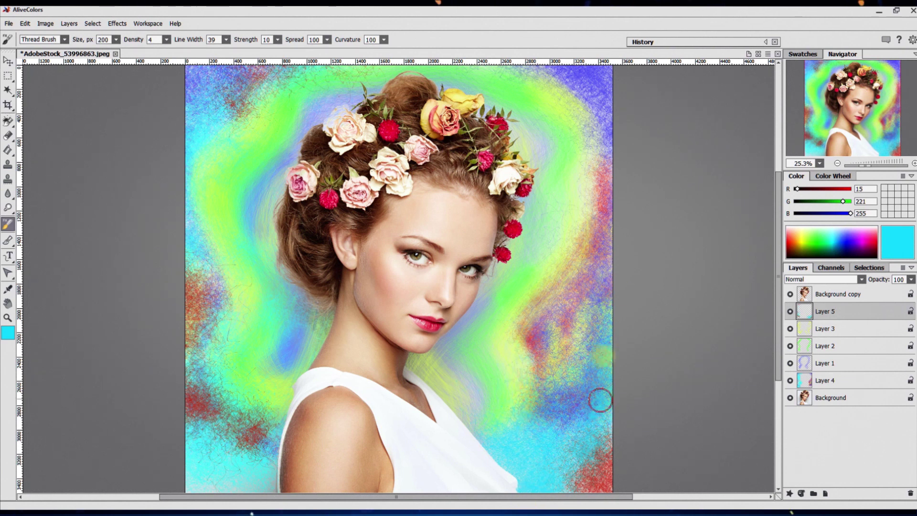
Step: Paint light blue Bristle Brush strokes over the coloured outlines around the woman on Layer 3
{"action": "left_click", "coordinate": [824, 328]}
{"action": "left_click", "coordinate": [43, 39]}
{"action": "left_click", "coordinate": [45, 32]}
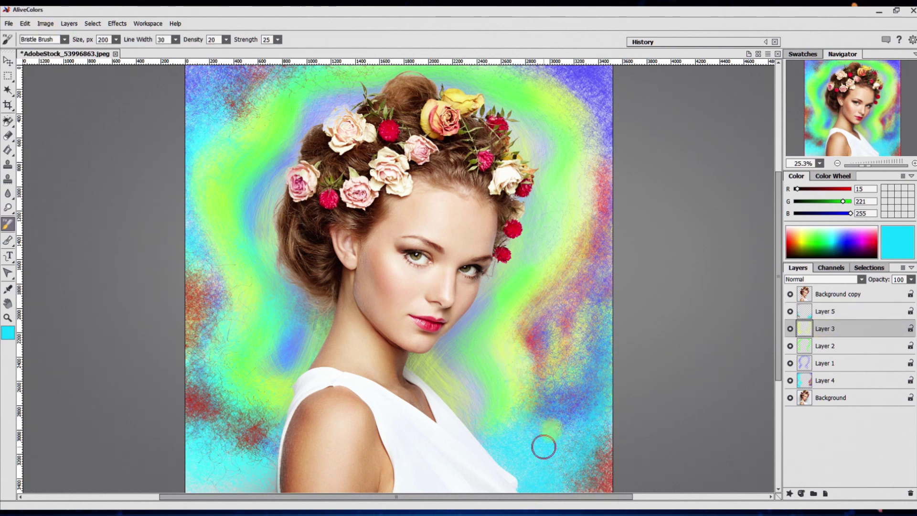
{"action": "mouse_move", "coordinate": [501, 351]}
{"action": "left_mouse_down"}
{"action": "mouse_move", "coordinate": [492, 333]}
{"action": "mouse_move", "coordinate": [527, 289]}
{"action": "mouse_move", "coordinate": [534, 417]}
{"action": "mouse_move", "coordinate": [558, 304]}
{"action": "mouse_move", "coordinate": [555, 439]}
{"action": "mouse_move", "coordinate": [589, 392]}
{"action": "mouse_move", "coordinate": [479, 414]}
{"action": "left_mouse_up"}
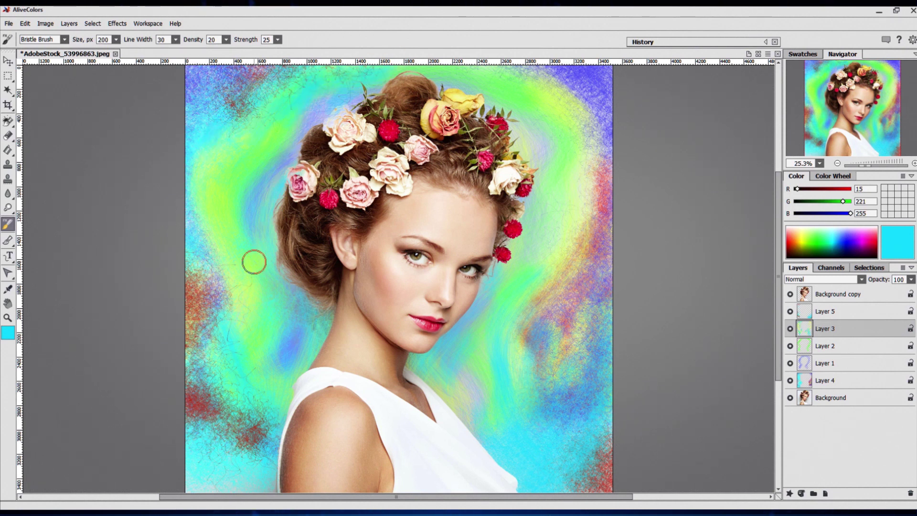
Step: Paint yellow-green (213, 255, 116) bristle strokes across the thread areas on both sides of the backdrop on Layer 5
{"action": "left_click", "coordinate": [827, 311]}
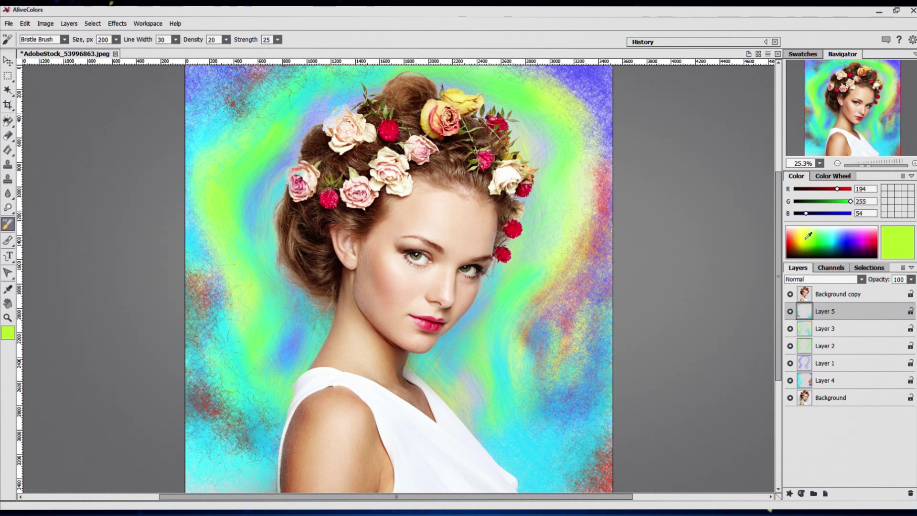
{"action": "mouse_move", "coordinate": [126, 393]}
{"action": "left_mouse_down"}
{"action": "mouse_move", "coordinate": [149, 354]}
{"action": "mouse_move", "coordinate": [249, 454]}
{"action": "mouse_move", "coordinate": [223, 427]}
{"action": "mouse_move", "coordinate": [191, 286]}
{"action": "mouse_move", "coordinate": [209, 307]}
{"action": "mouse_move", "coordinate": [229, 297]}
{"action": "mouse_move", "coordinate": [226, 328]}
{"action": "mouse_move", "coordinate": [236, 264]}
{"action": "mouse_move", "coordinate": [205, 351]}
{"action": "mouse_move", "coordinate": [218, 259]}
{"action": "left_mouse_up"}
{"action": "right_click", "coordinate": [261, 338]}
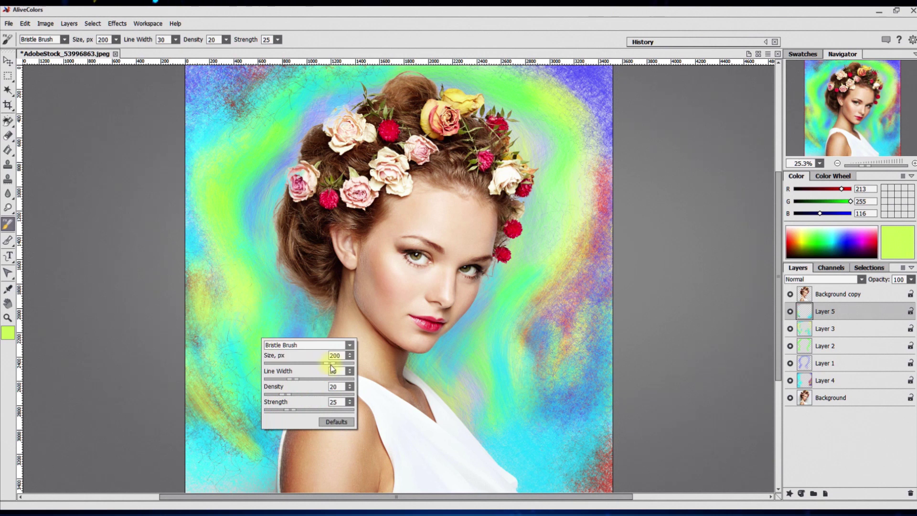
{"action": "mouse_move", "coordinate": [250, 469]}
{"action": "left_mouse_down"}
{"action": "mouse_move", "coordinate": [200, 305]}
{"action": "mouse_move", "coordinate": [211, 345]}
{"action": "mouse_move", "coordinate": [214, 257]}
{"action": "left_mouse_up"}
{"action": "mouse_move", "coordinate": [455, 371]}
{"action": "left_mouse_down"}
{"action": "mouse_move", "coordinate": [501, 396]}
{"action": "mouse_move", "coordinate": [589, 390]}
{"action": "mouse_move", "coordinate": [596, 489]}
{"action": "mouse_move", "coordinate": [621, 132]}
{"action": "left_mouse_up"}
{"action": "mouse_move", "coordinate": [206, 90]}
{"action": "left_mouse_down"}
{"action": "mouse_move", "coordinate": [195, 96]}
{"action": "mouse_move", "coordinate": [192, 118]}
{"action": "left_mouse_up"}
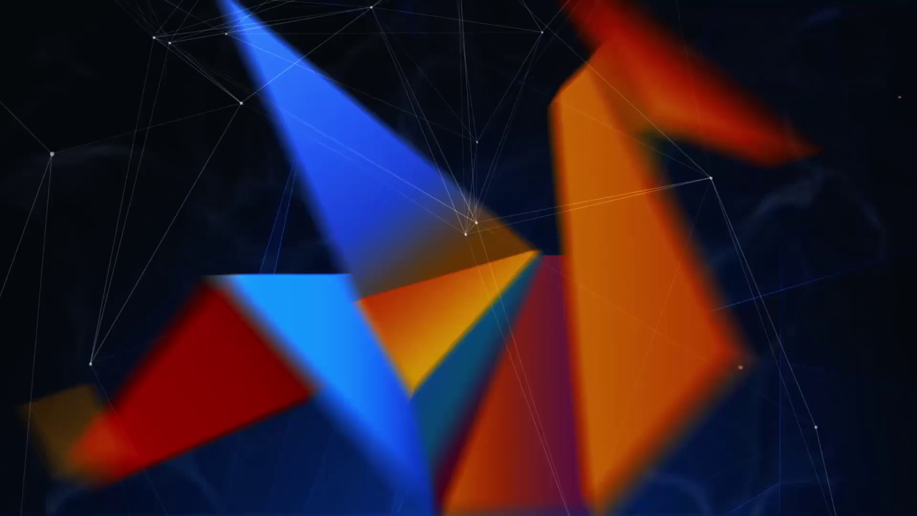